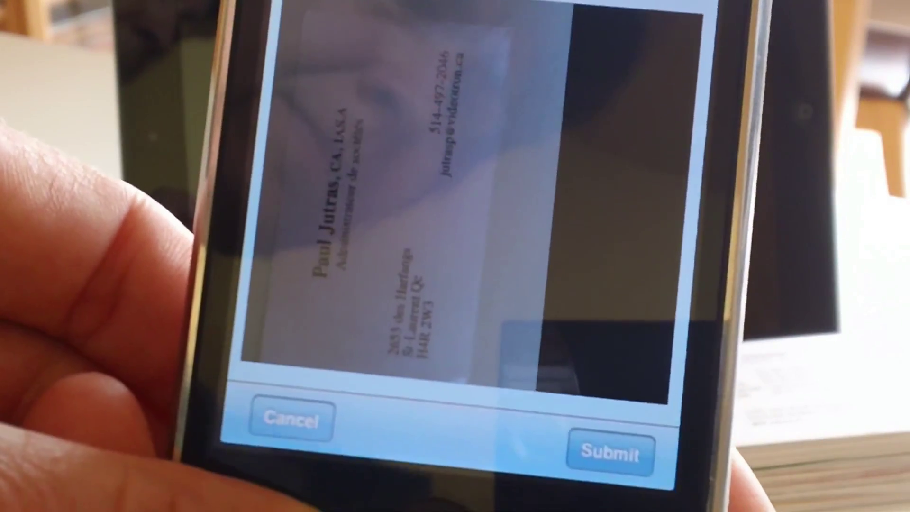
Submit the photographed business card to Shoeboxed for processing.
{"action": "left_click", "coordinate": [611, 490]}
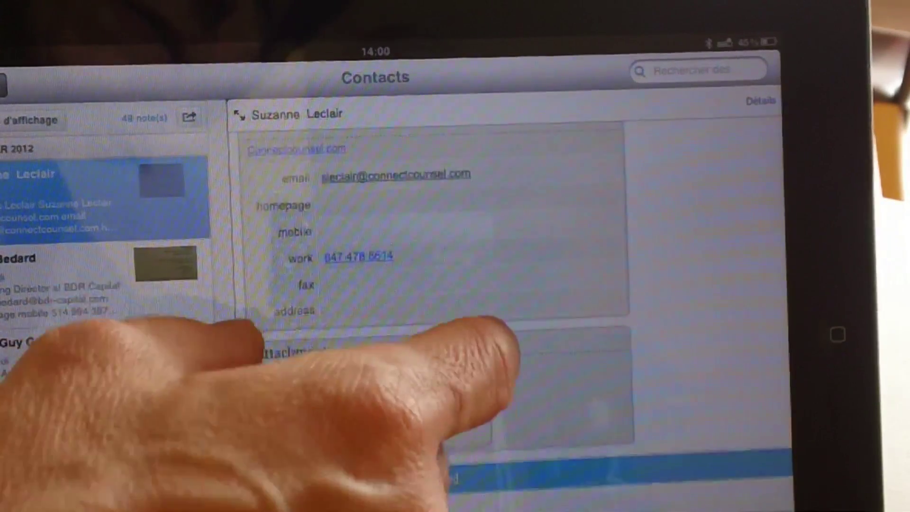
{"action": "left_click", "coordinate": [42, 447]}
{"action": "left_click", "coordinate": [58, 494]}
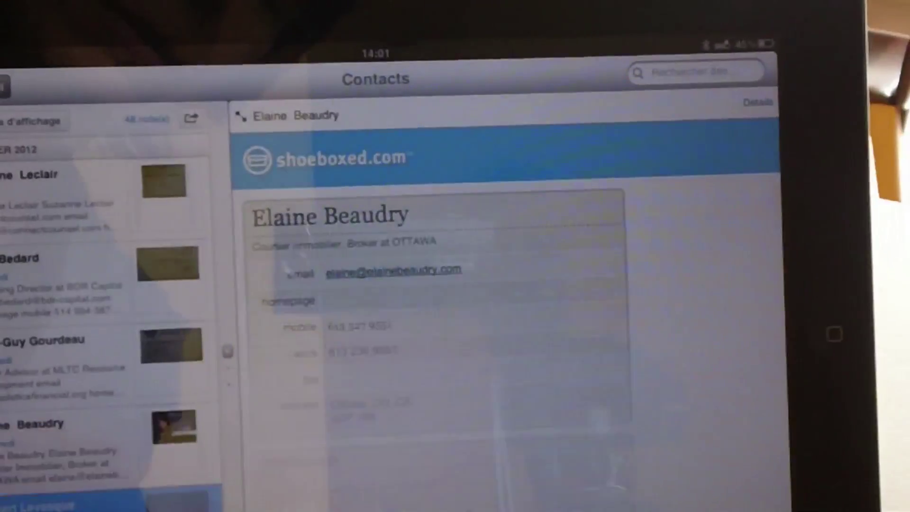